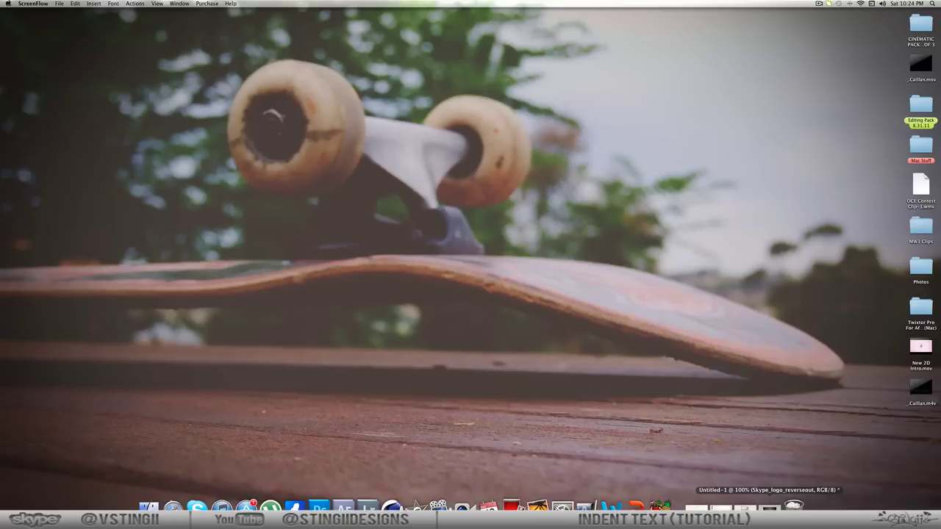
Restore the minimized Untitled-1 document with the finished Skype logo
left_click(769, 507)
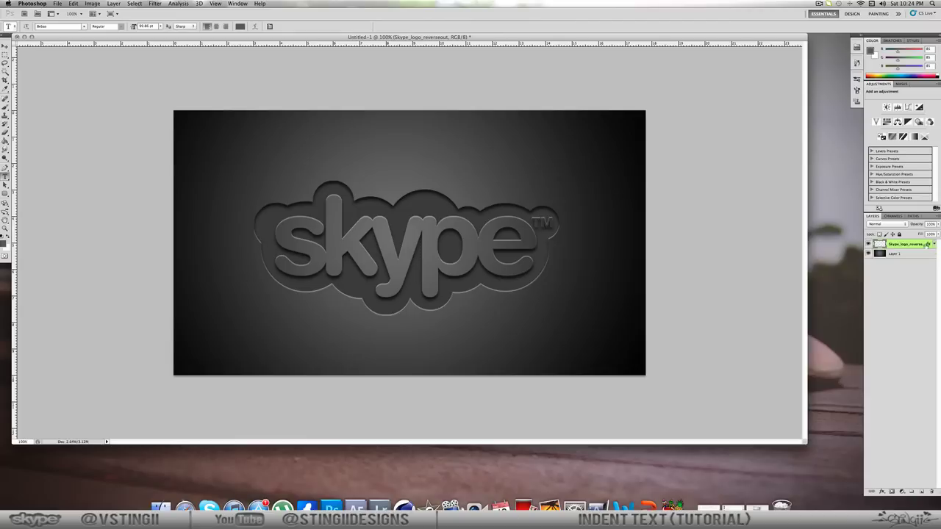
Hide the Skype logo layer and create a new 1280×720 document
left_click(868, 244)
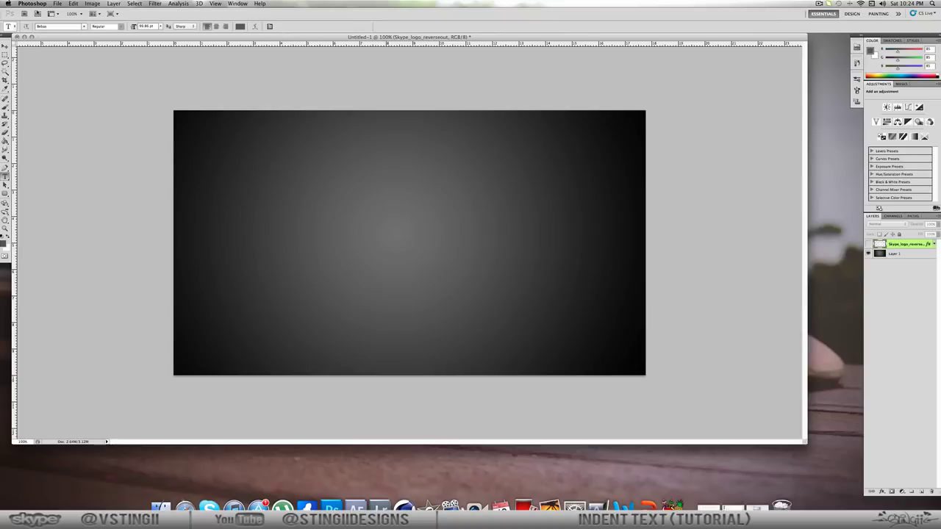
left_click(57, 4)
left_click(66, 15)
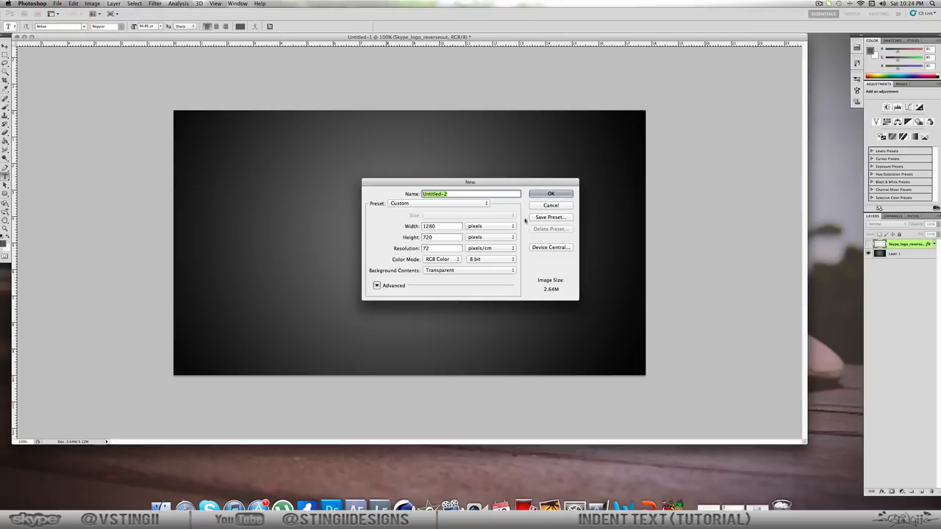
left_click(552, 195)
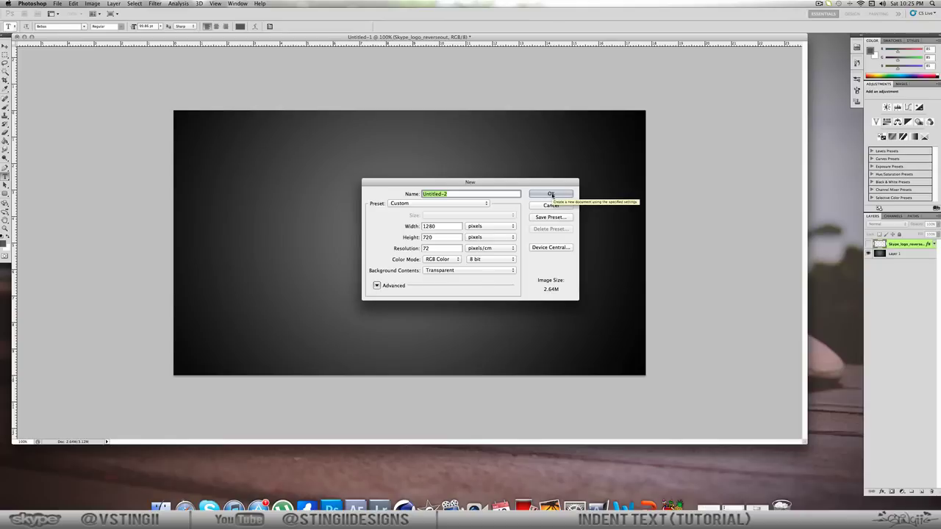
left_click(552, 194)
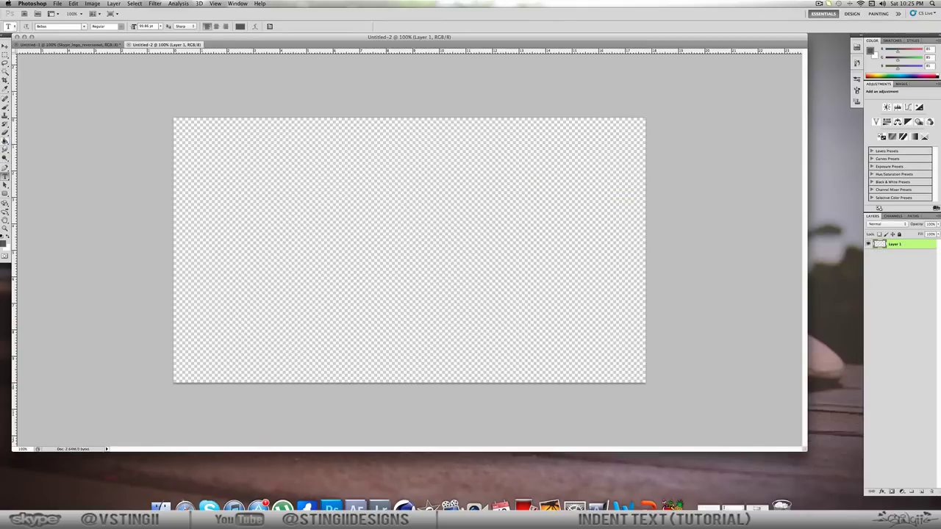
Fill Layer 1 with a dark radial gradient dragged outward from the canvas centre
left_click(5, 140)
left_click_drag(5, 141, 35, 142)
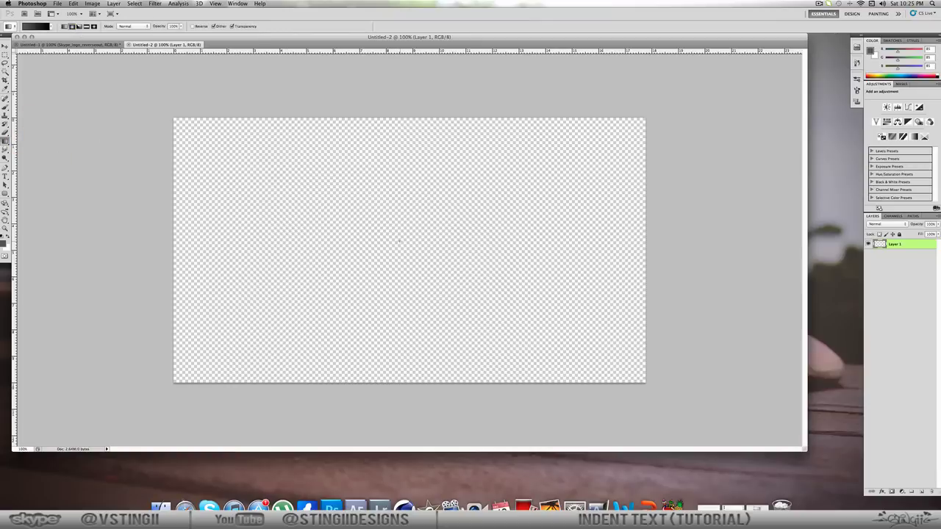
left_click_drag(404, 239, 404, 456)
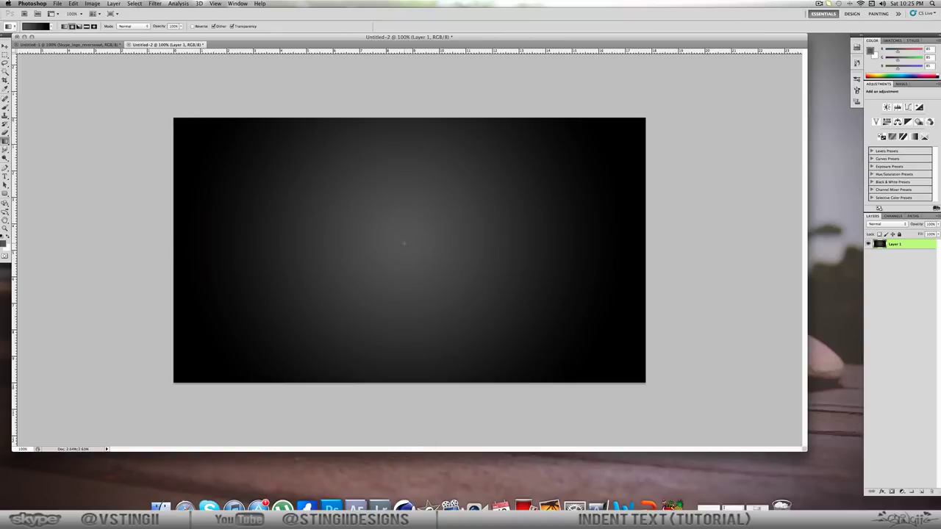
left_click_drag(403, 244, 403, 441)
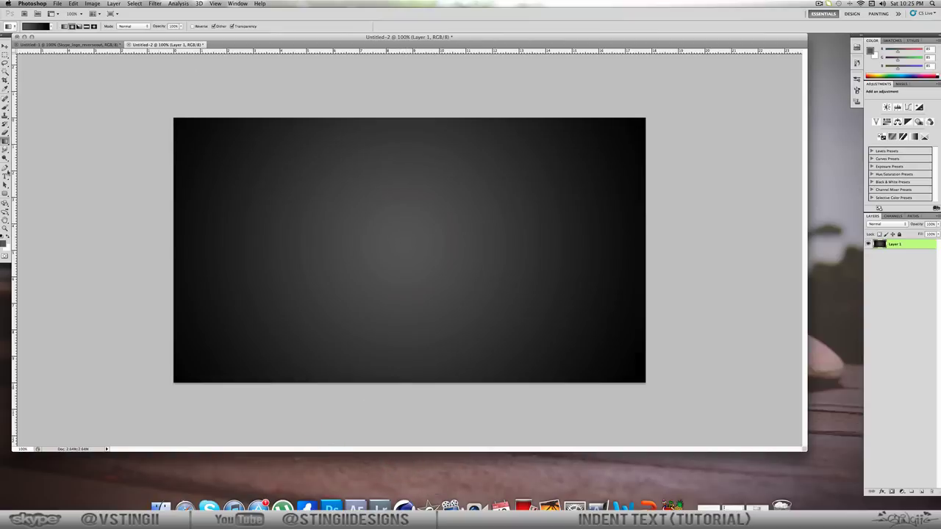
Place the Skype logo image file into Untitled-2, dismissing the alert
left_click(57, 4)
left_click(65, 151)
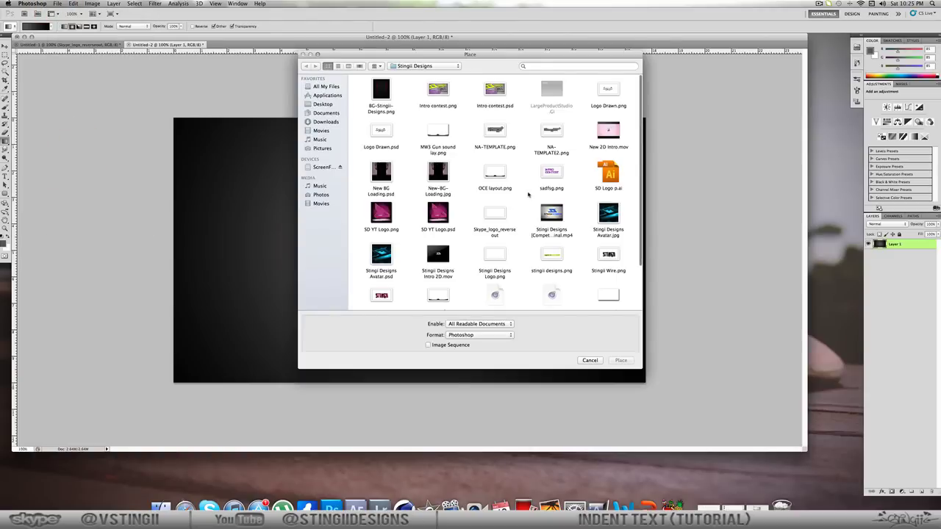
left_click(495, 215)
left_click(620, 361)
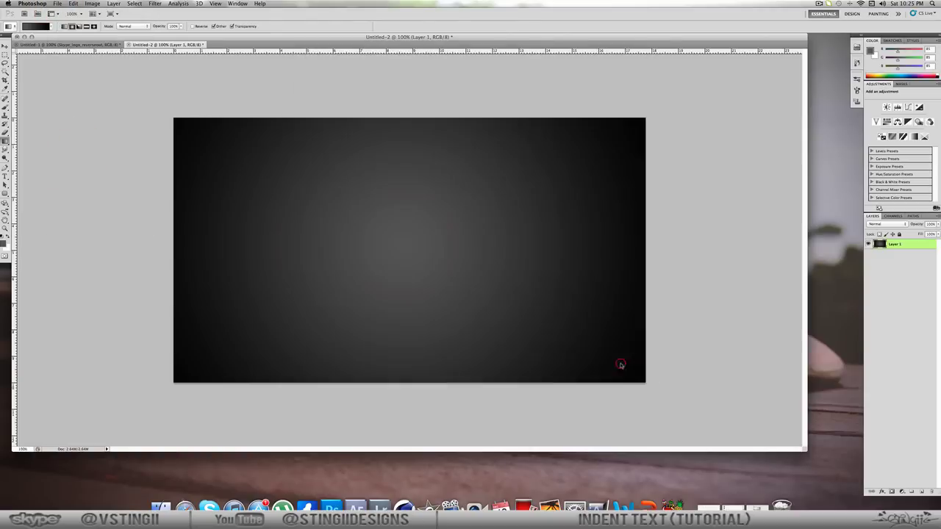
left_click(521, 162)
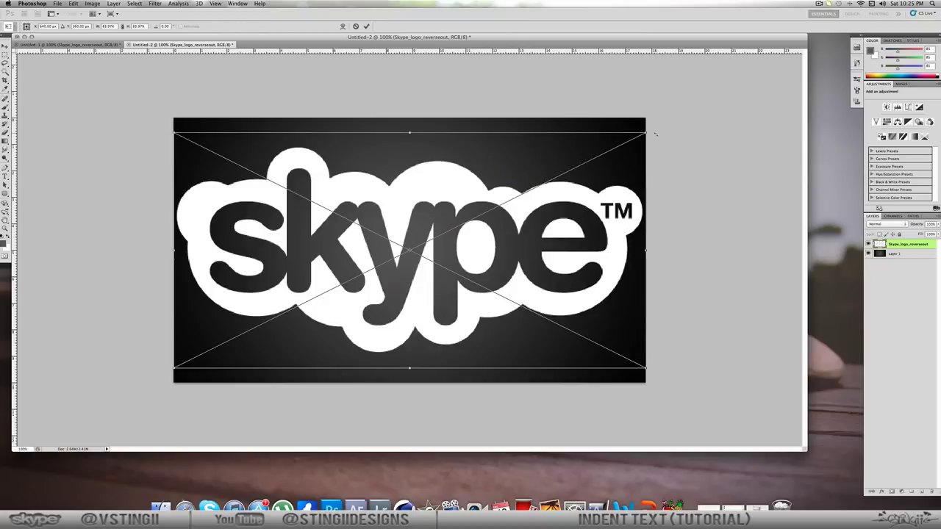
Scale the placed logo down, centre it on the canvas and commit
left_click_drag(647, 134, 570, 169)
left_click_drag(509, 255, 541, 240)
left_click(367, 26)
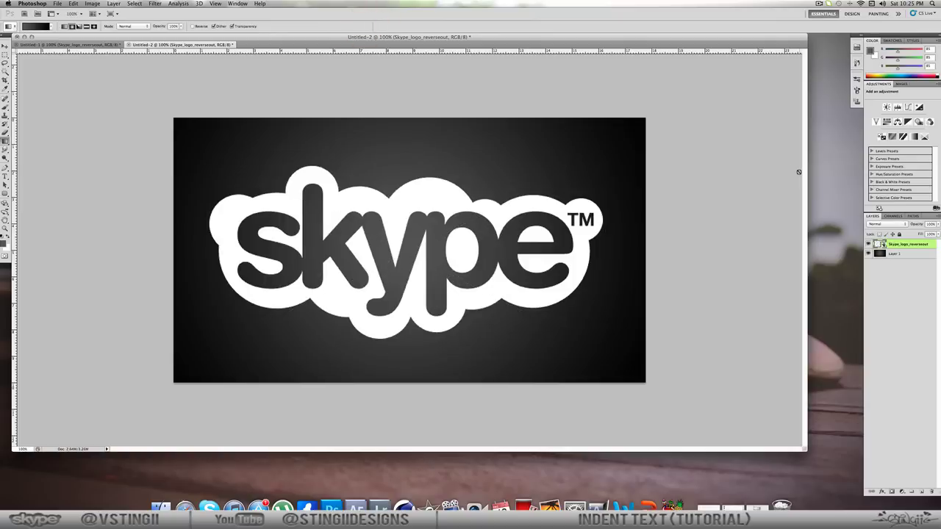
Give the logo layer a Color Overlay in dark grey #393939
double_click(933, 247)
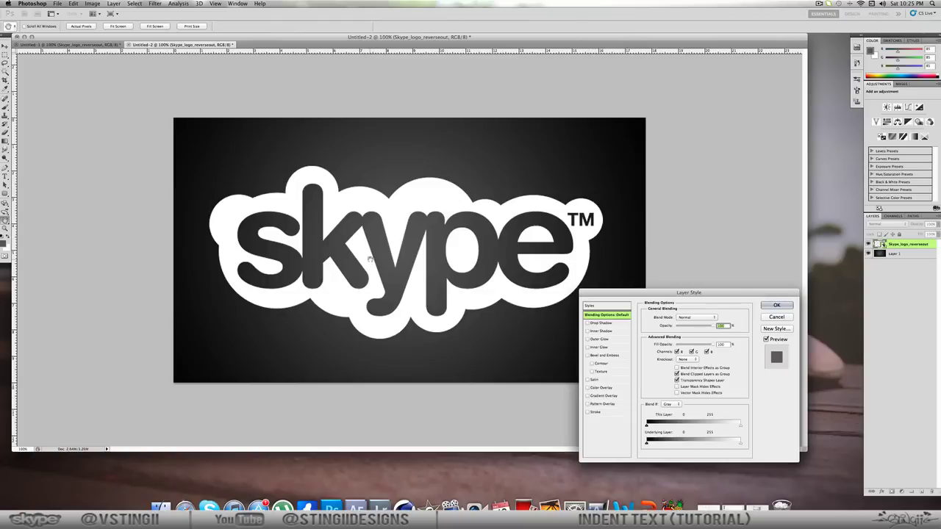
left_click(588, 387)
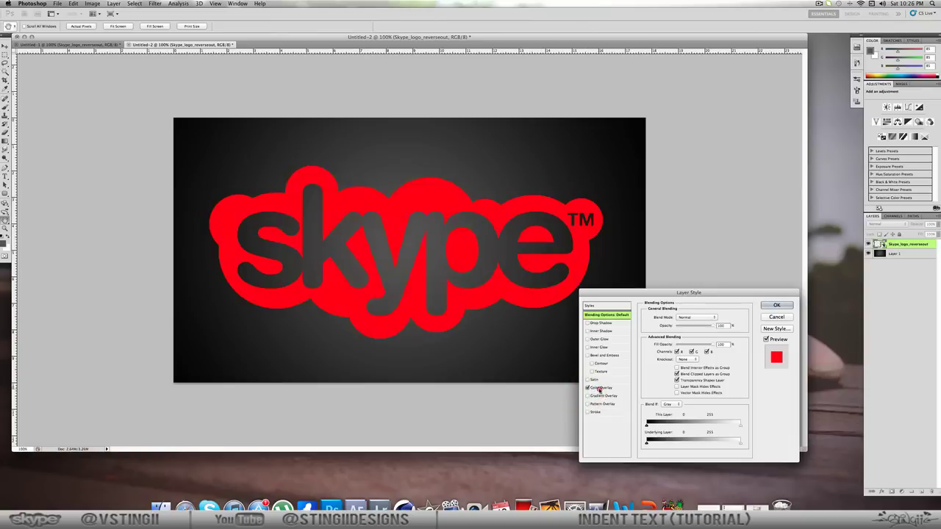
left_click(601, 388)
left_click(716, 317)
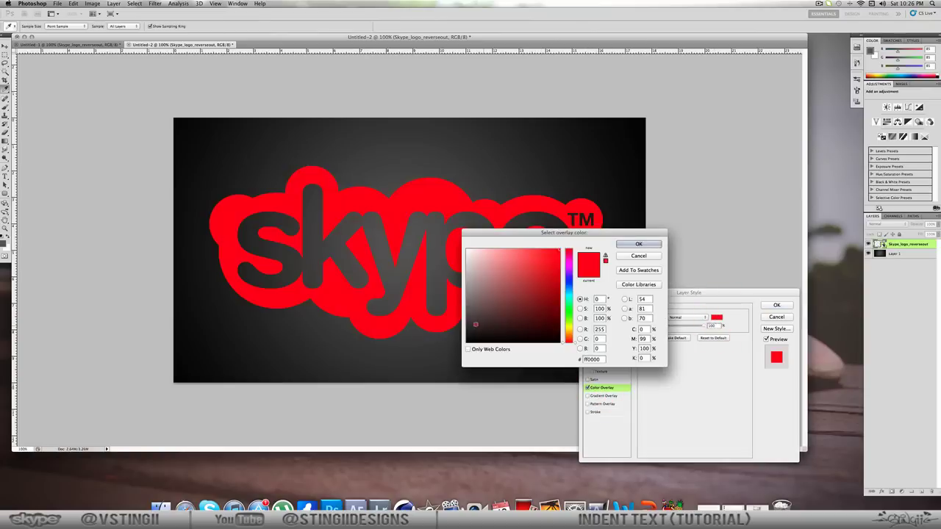
left_click(465, 321)
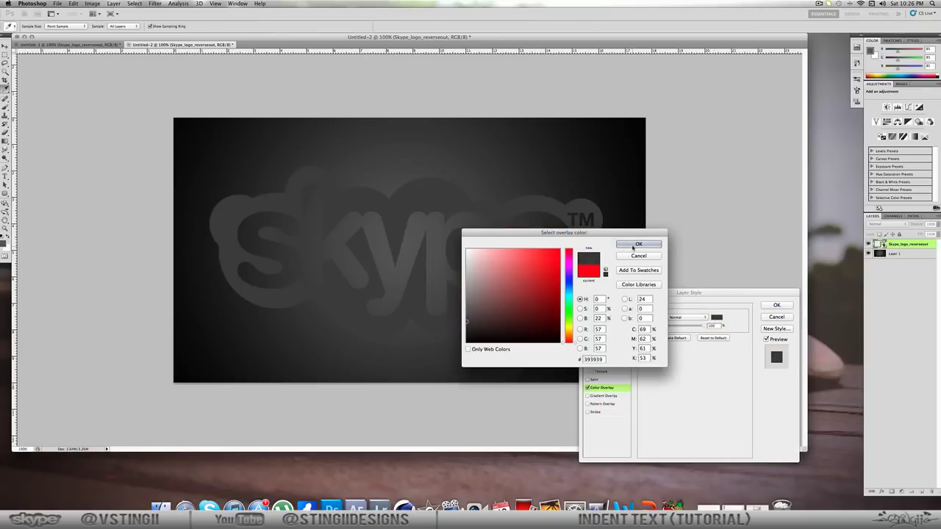
left_click(633, 246)
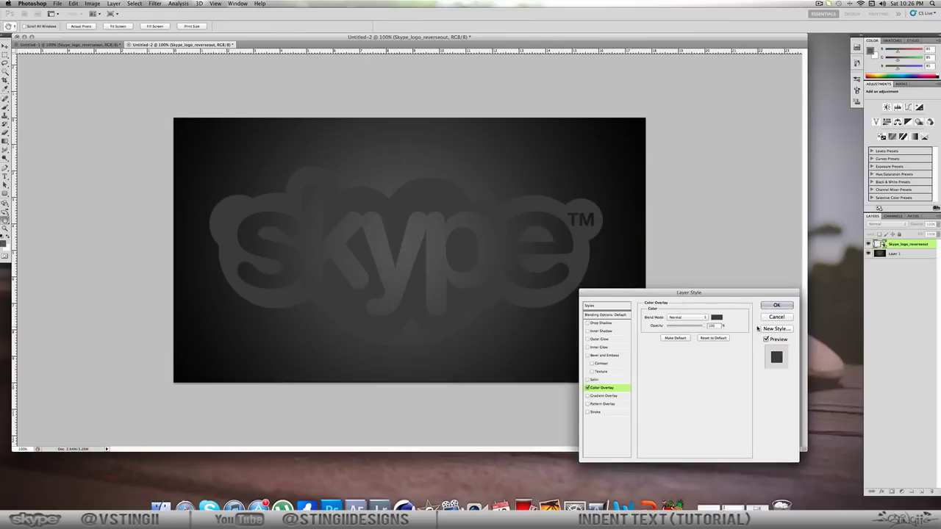
Add a white Drop Shadow at 30% opacity with Normal blend mode
left_click(587, 323)
left_click(602, 322)
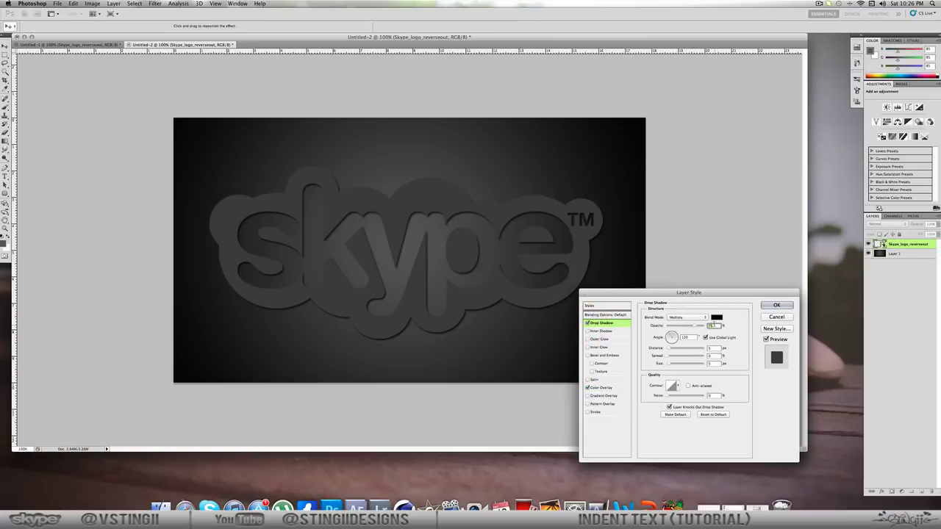
double_click(713, 325)
type("30")
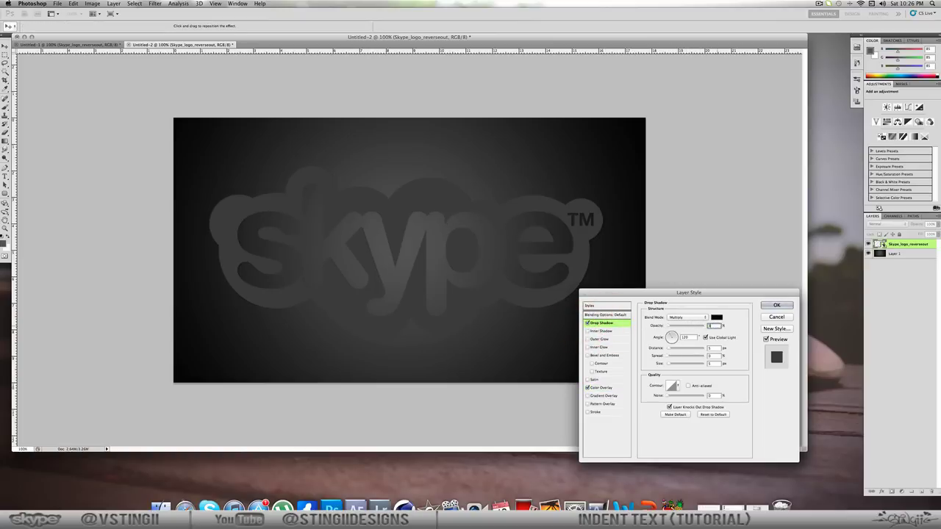
type("5")
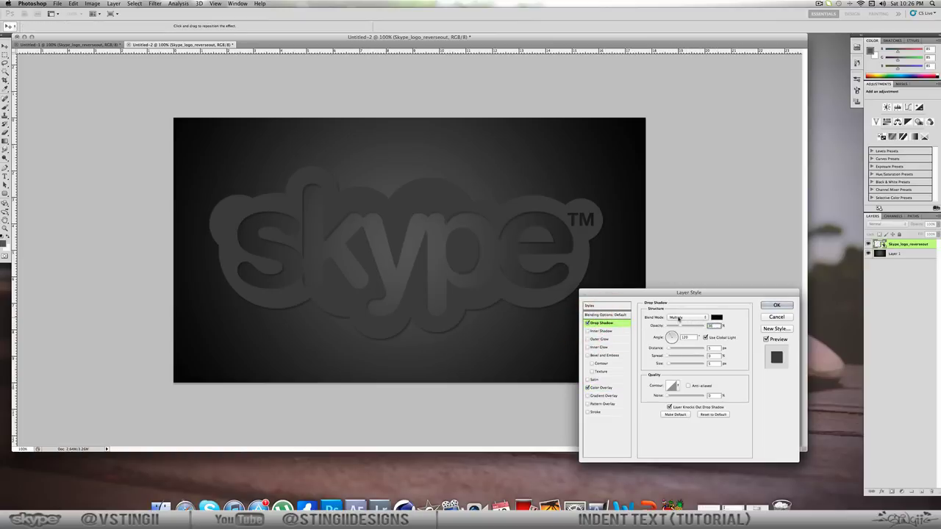
left_click(678, 317)
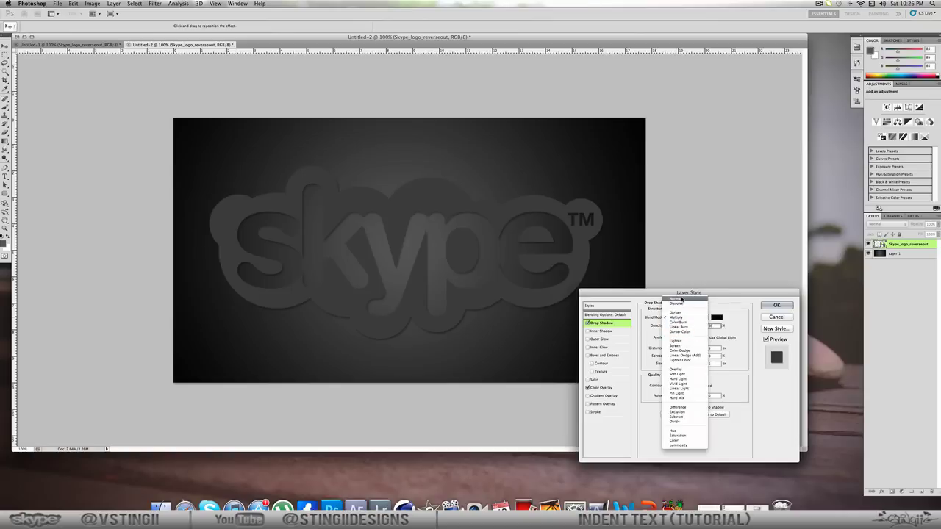
left_click(684, 300)
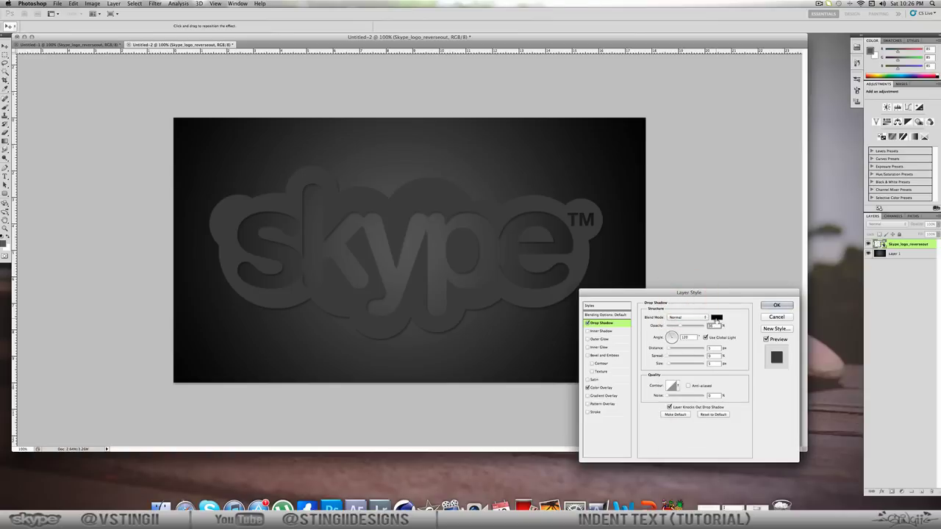
left_click(716, 318)
left_click(467, 250)
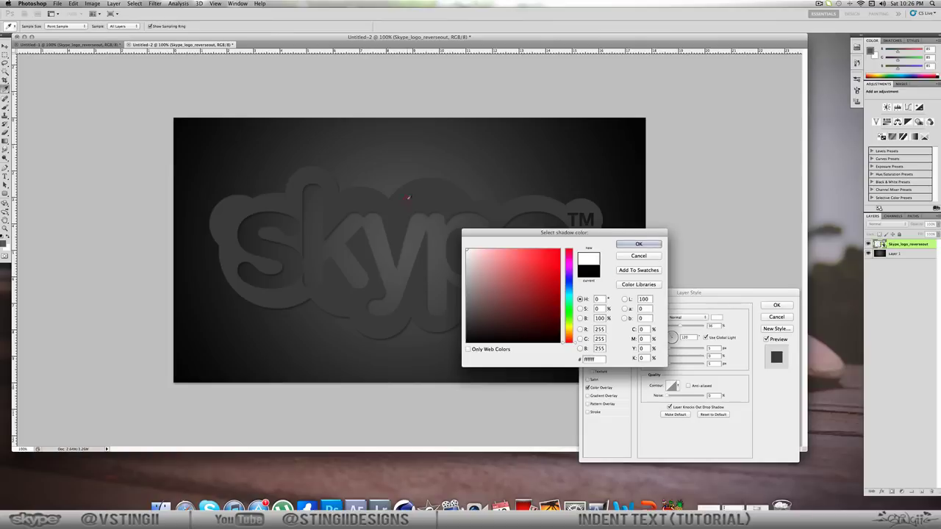
left_click(638, 244)
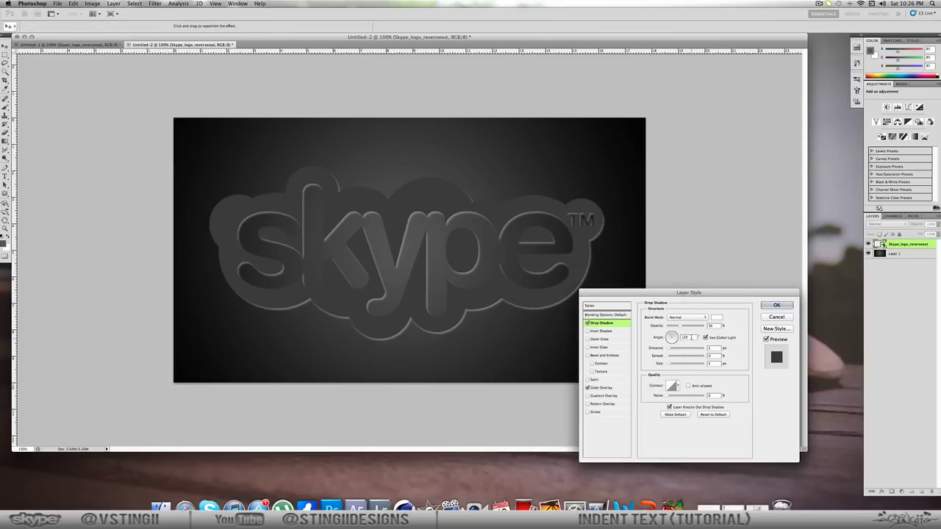
Turn off Use Global Light and set the drop shadow angle to 90°
left_click(665, 337)
type("90")
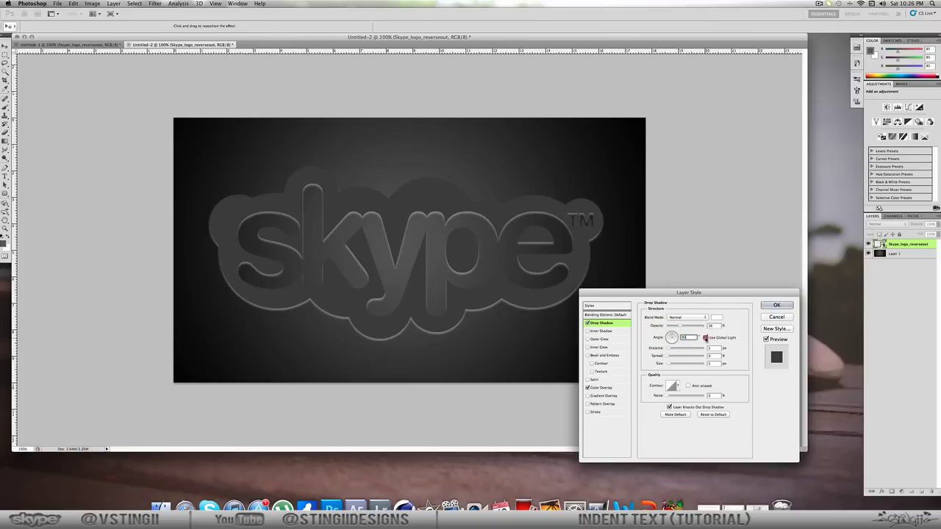
left_click(705, 337)
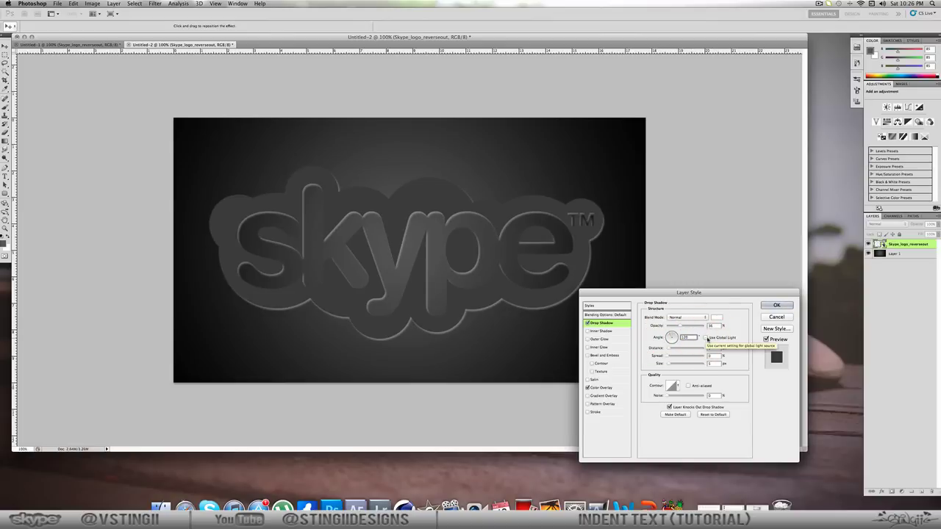
left_click(700, 348)
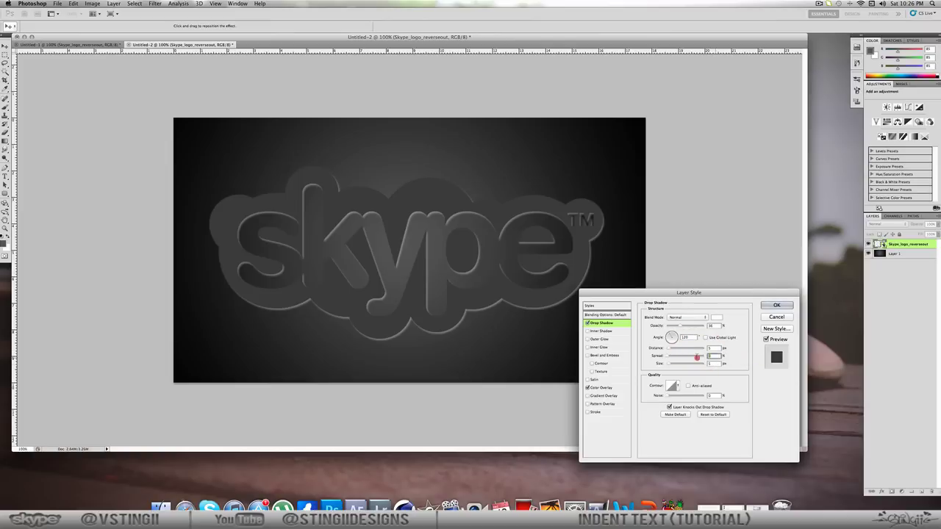
left_click(694, 358)
left_click(688, 363)
left_click(690, 340)
left_click(662, 337)
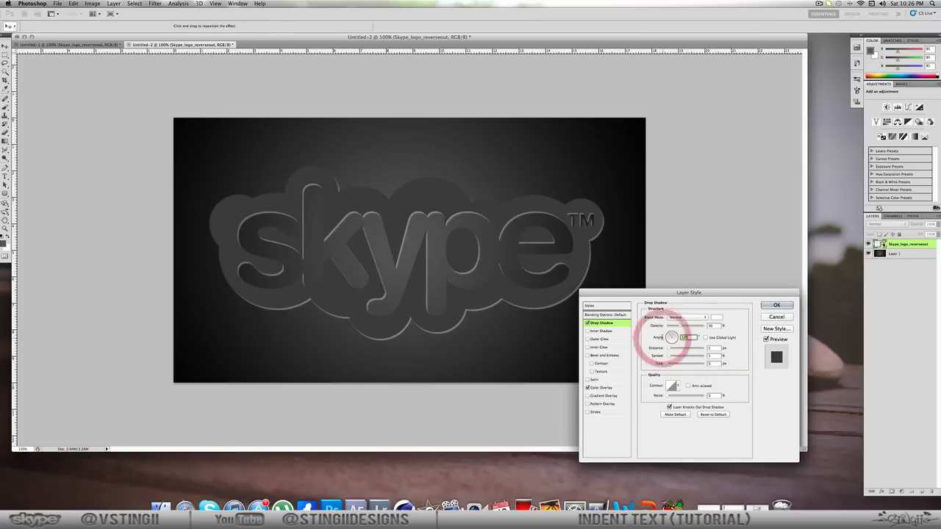
left_click(672, 335)
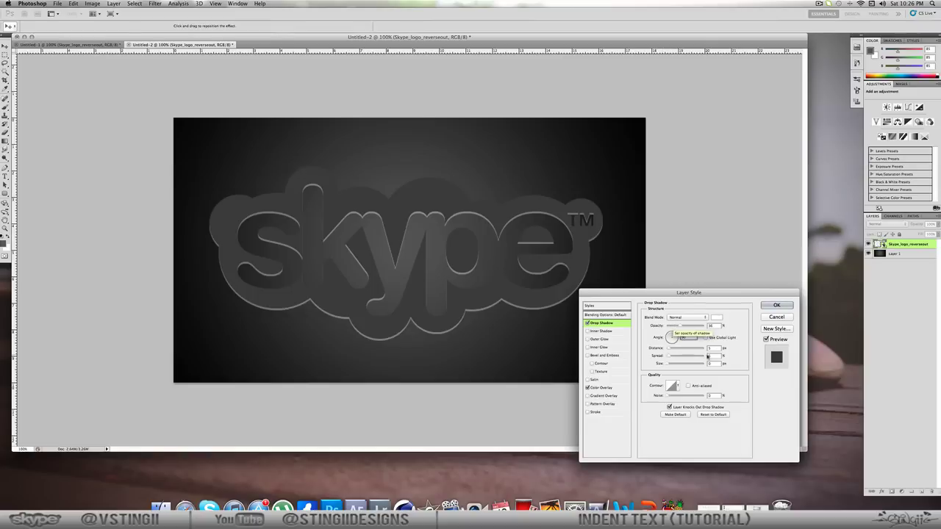
Add an Inner Shadow with 8 px distance, adjusting its choke and size
left_click(586, 331)
left_click(597, 330)
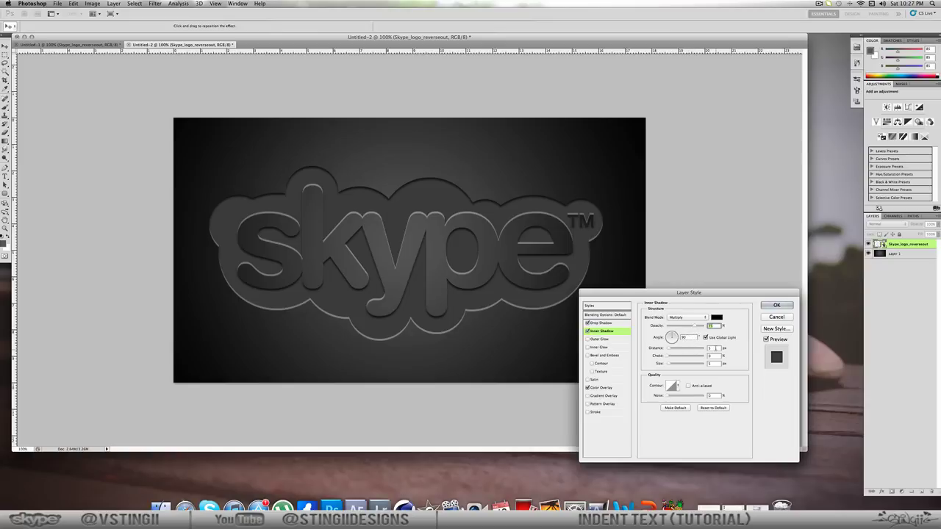
left_click(697, 349)
type("8")
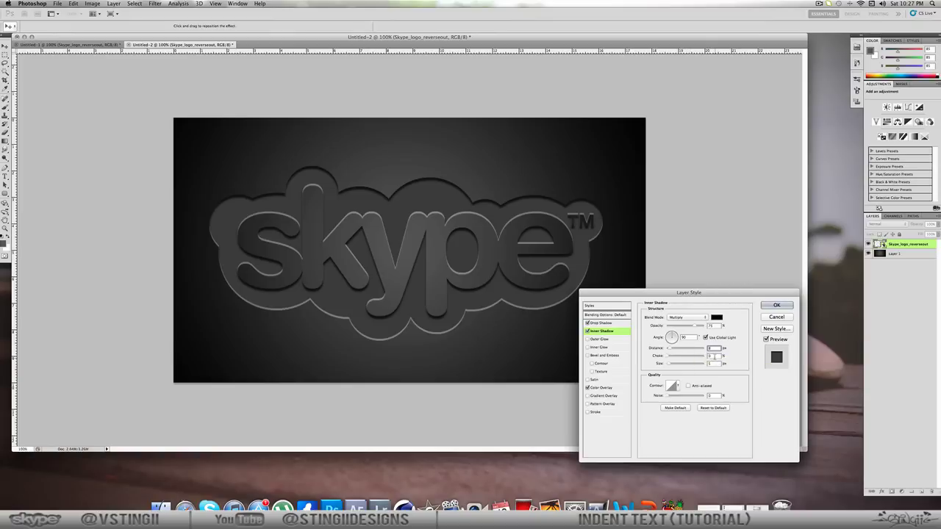
left_click(708, 358)
left_click(696, 364)
Lower the Drop Shadow distance on the logo
left_click(602, 323)
left_click(706, 338)
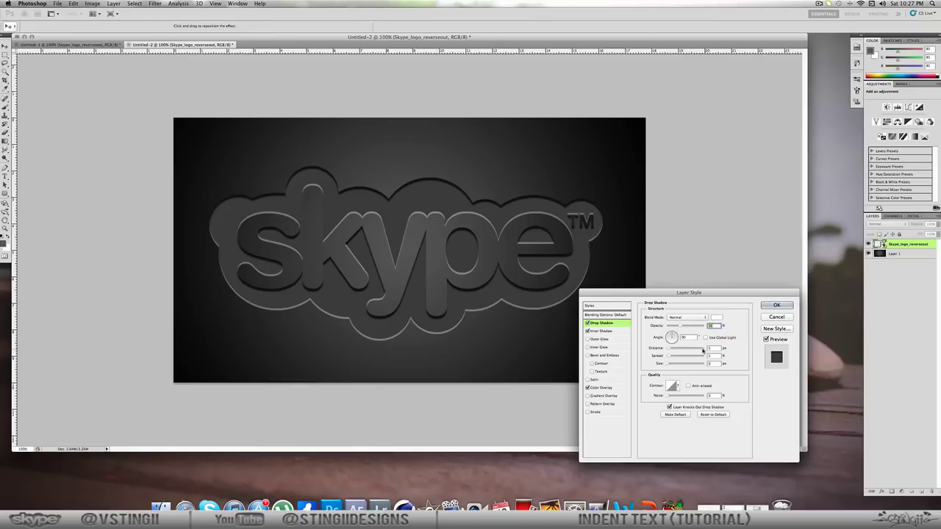
mouse_move(668, 348)
left_mouse_down()
mouse_move(676, 364)
mouse_move(662, 365)
left_mouse_up()
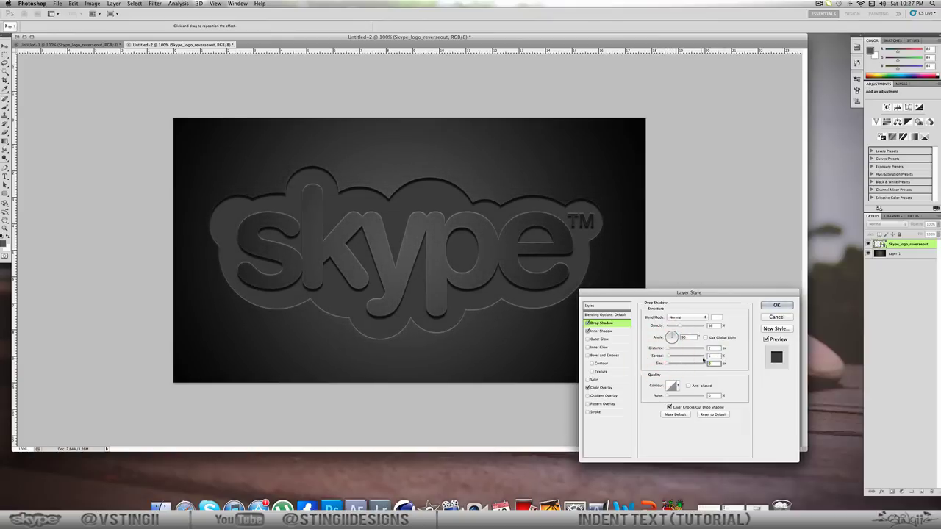
Fine-tune the Inner Shadow distance for a crisper sunken edge
left_click(601, 331)
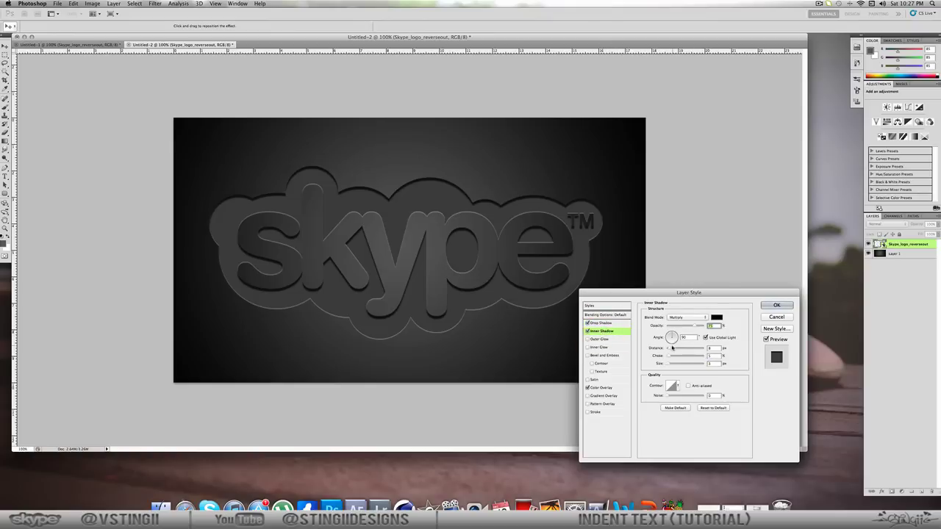
left_click_drag(670, 350, 669, 349)
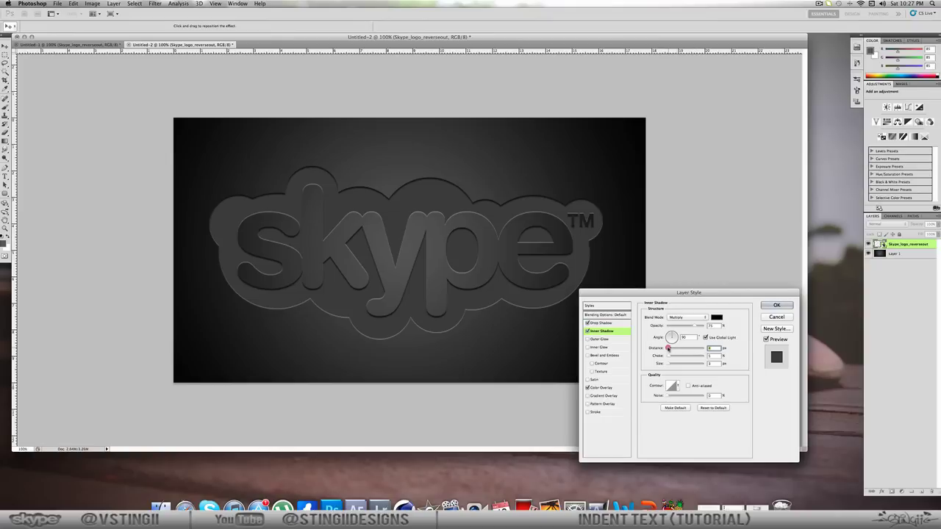
left_click(670, 350)
left_click_drag(669, 349, 670, 350)
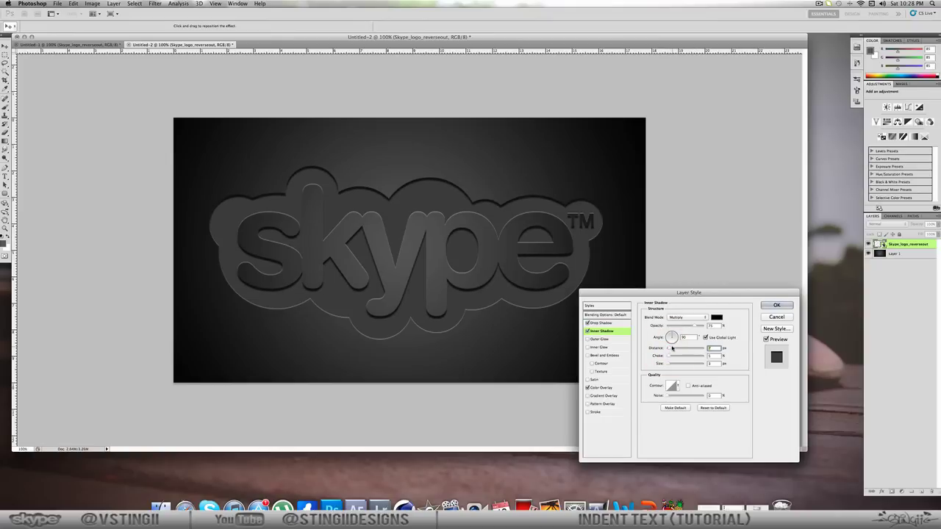
left_click(785, 306)
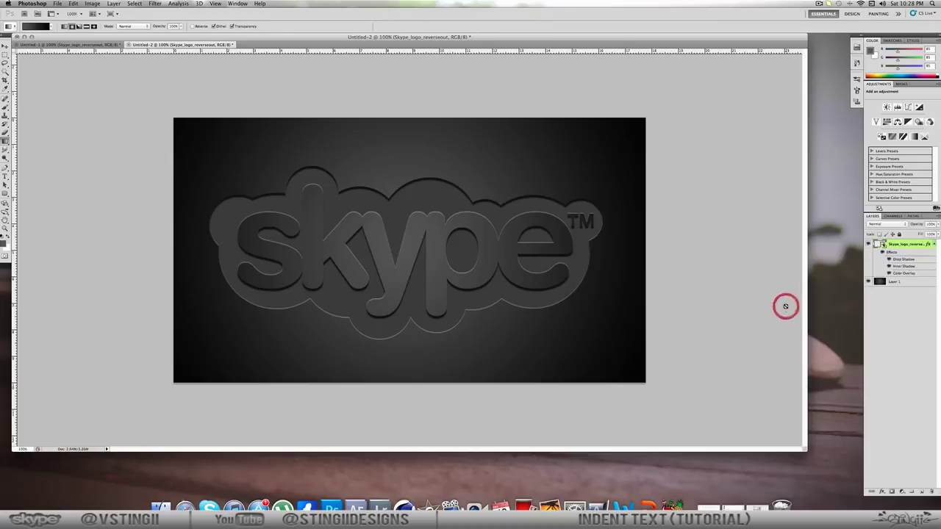